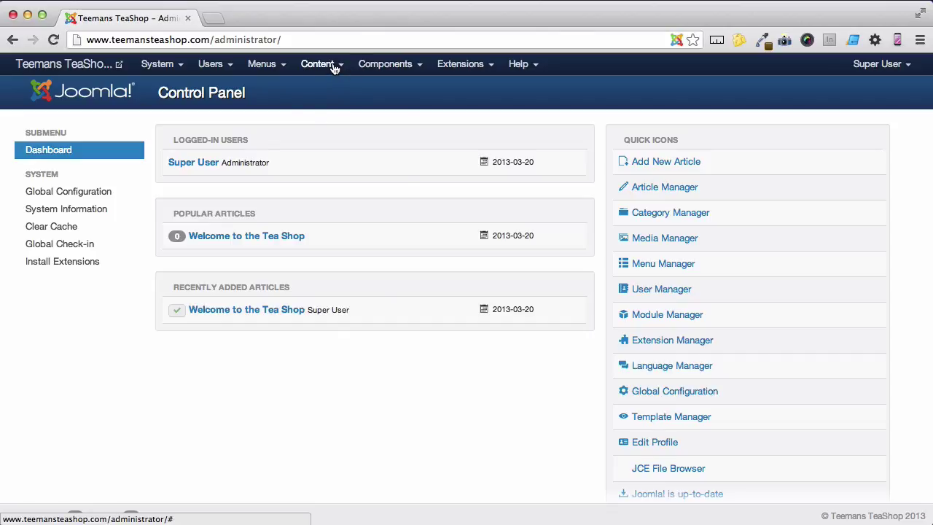
Create a new article titled "About Us" and assign it to the About category
click(333, 67)
click(329, 89)
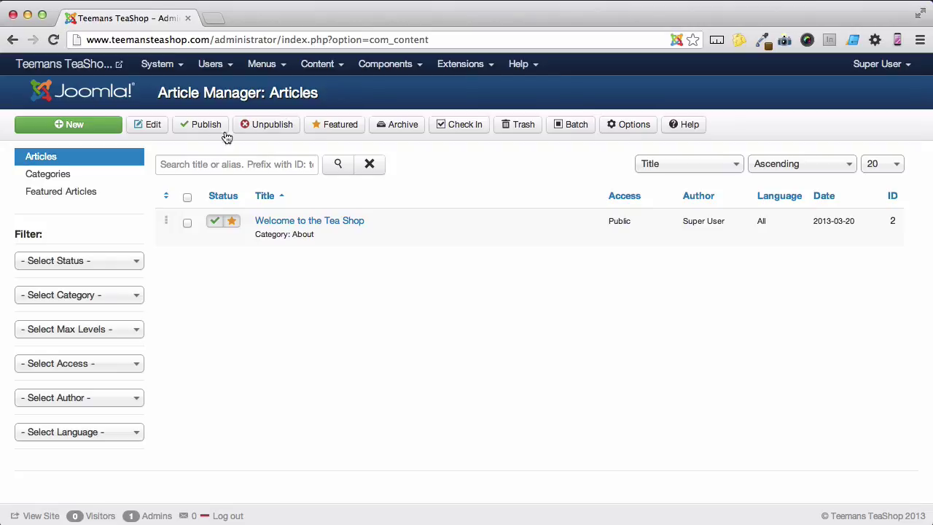
click(104, 132)
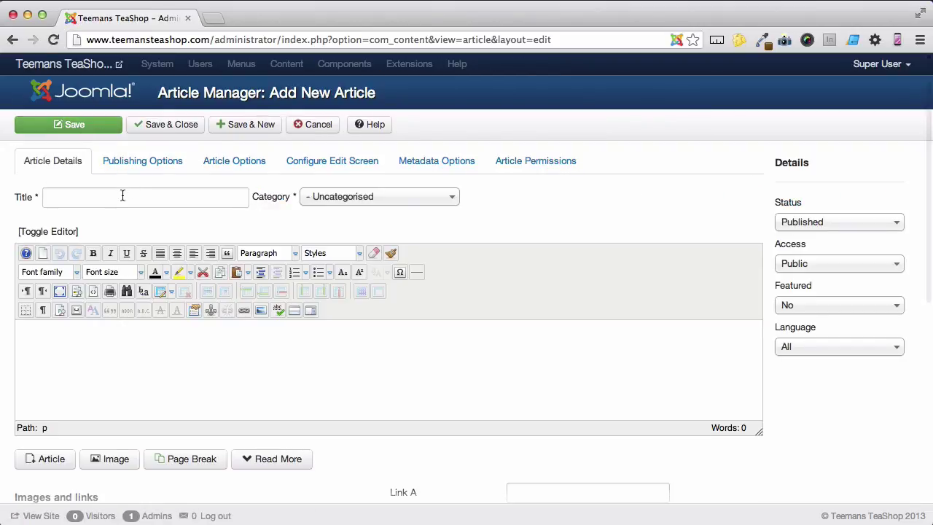
click(122, 195)
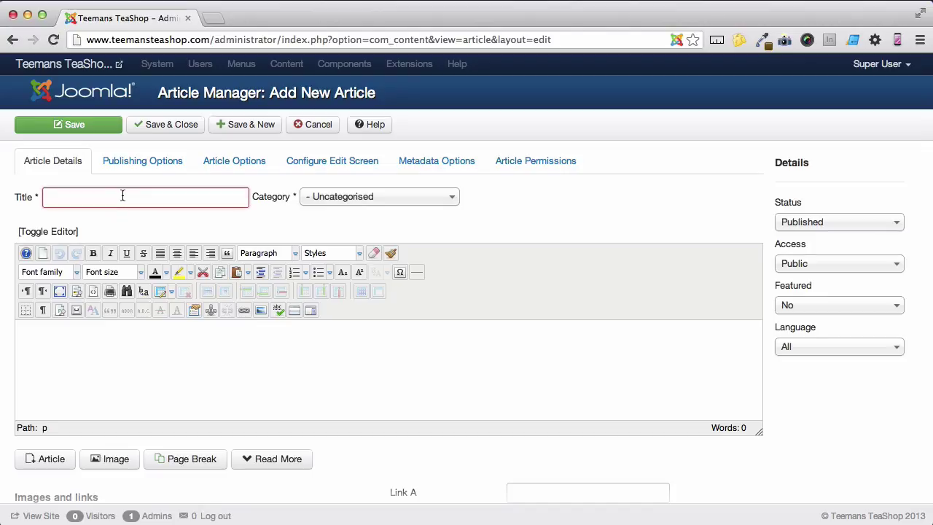
text(About Us)
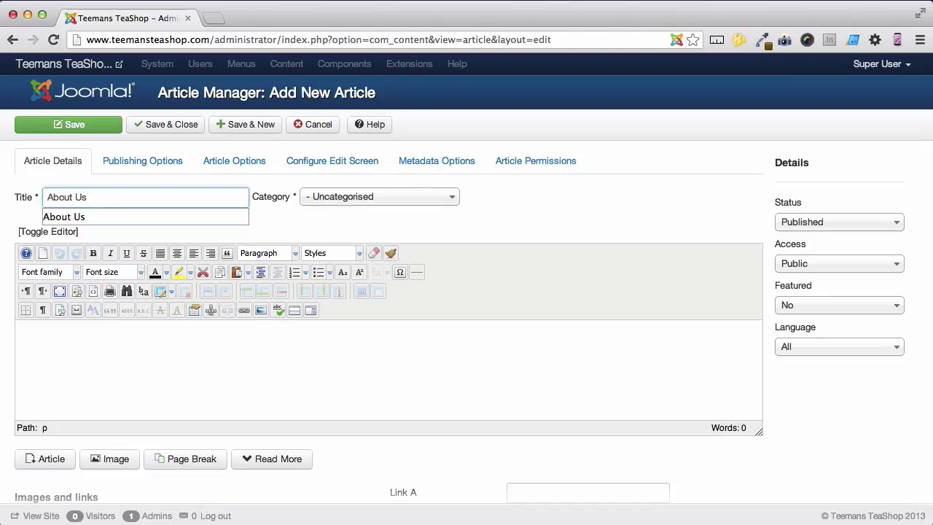
key(Tab)
click(343, 198)
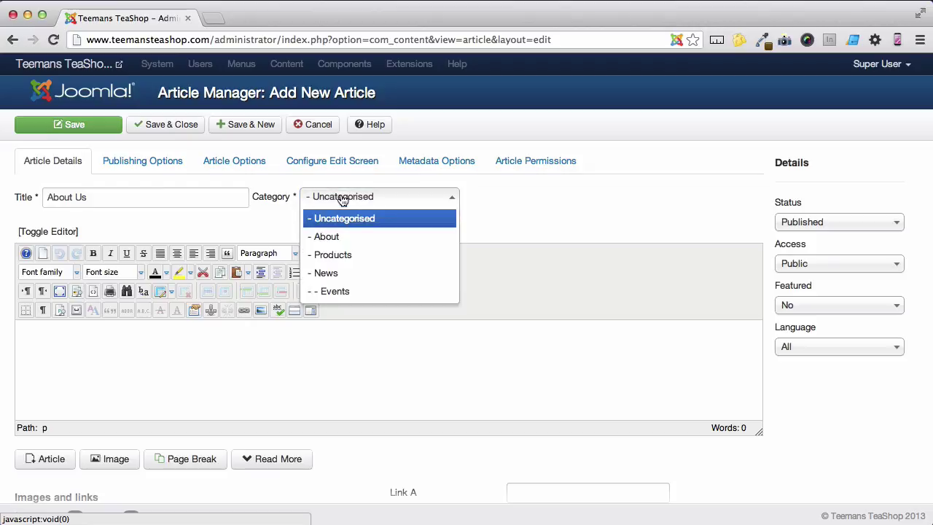
click(346, 237)
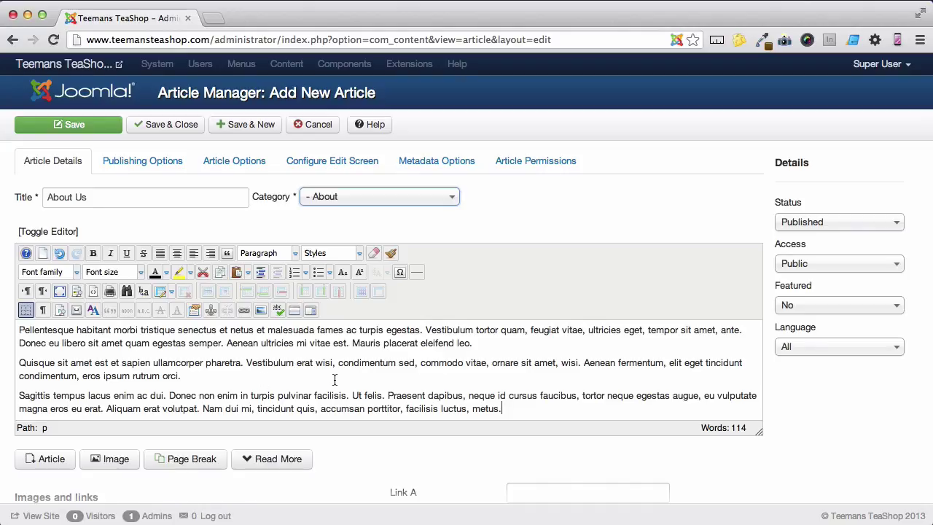
Start a link on the words "condimentum sed" in the article's second paragraph
drag(338, 362, 415, 362)
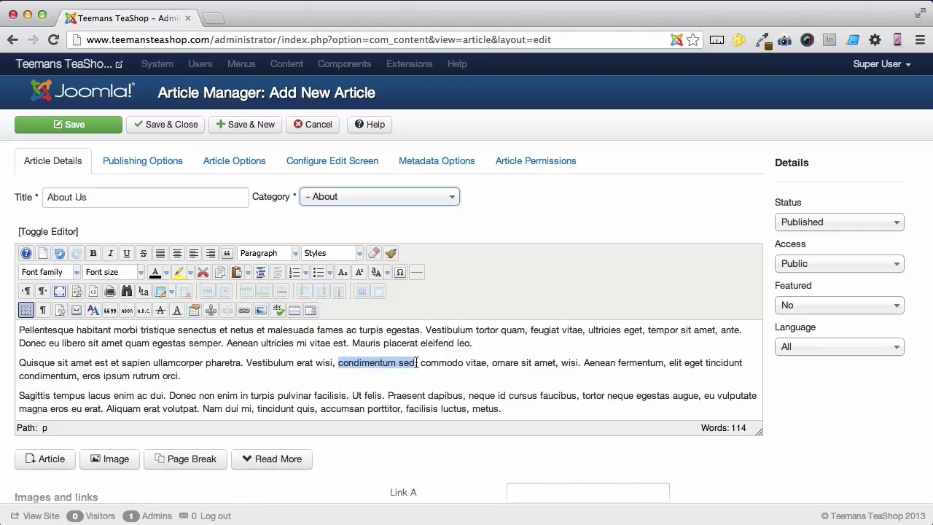
click(245, 312)
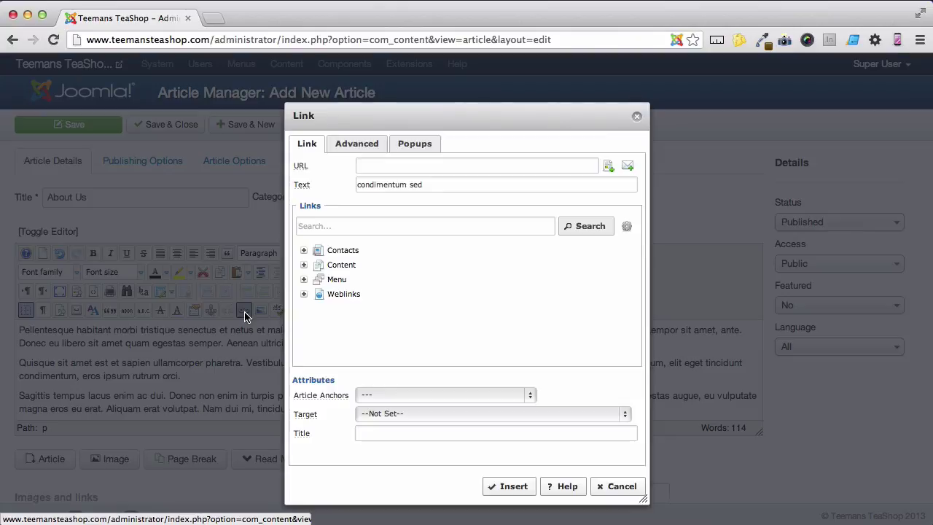
click(366, 166)
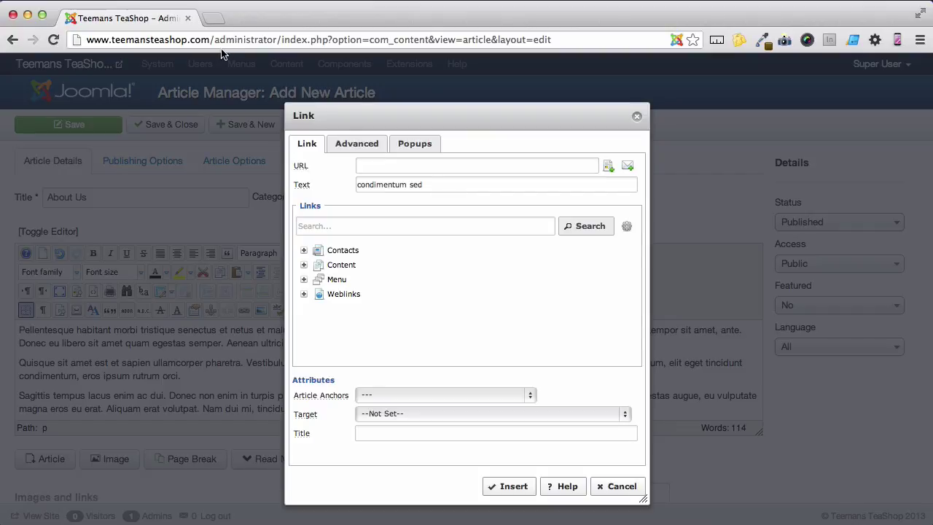
click(213, 18)
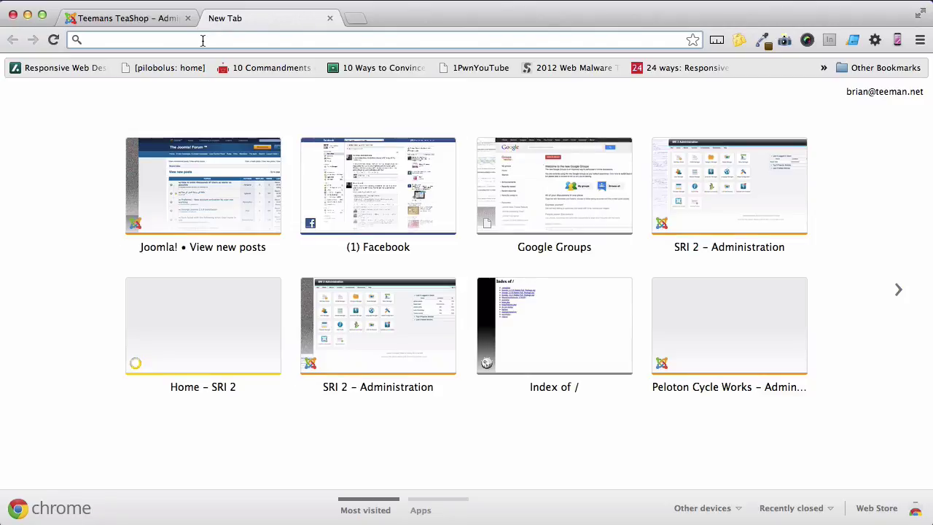
text(www.tea.co.)
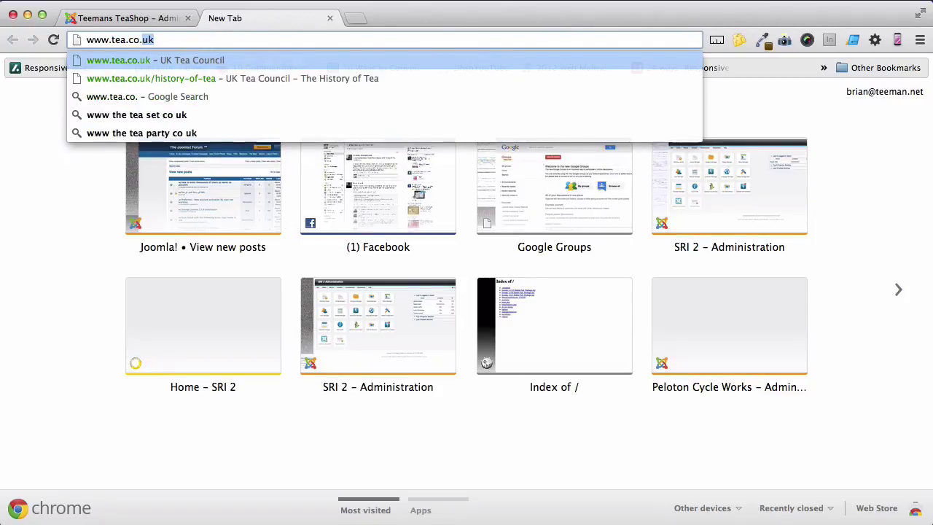
text(uk)
key(Down)
key(Return)
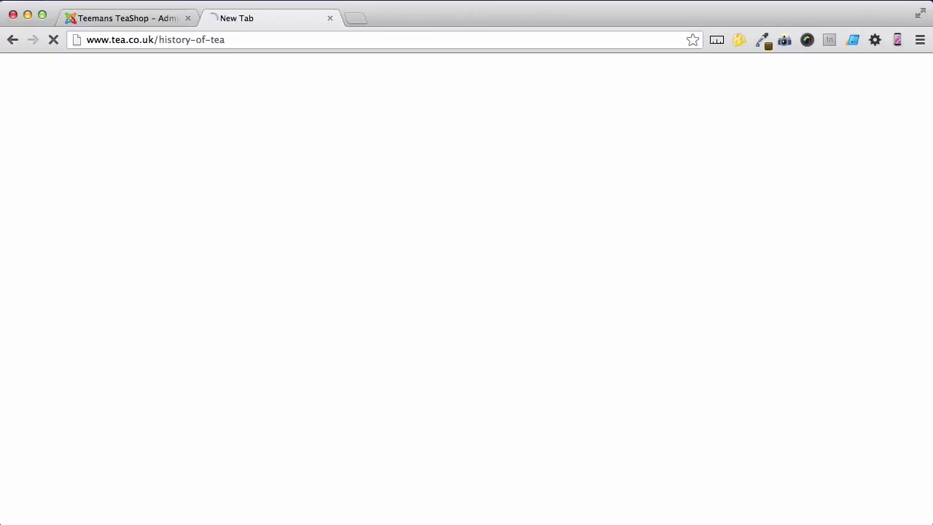
drag(235, 39, 90, 40)
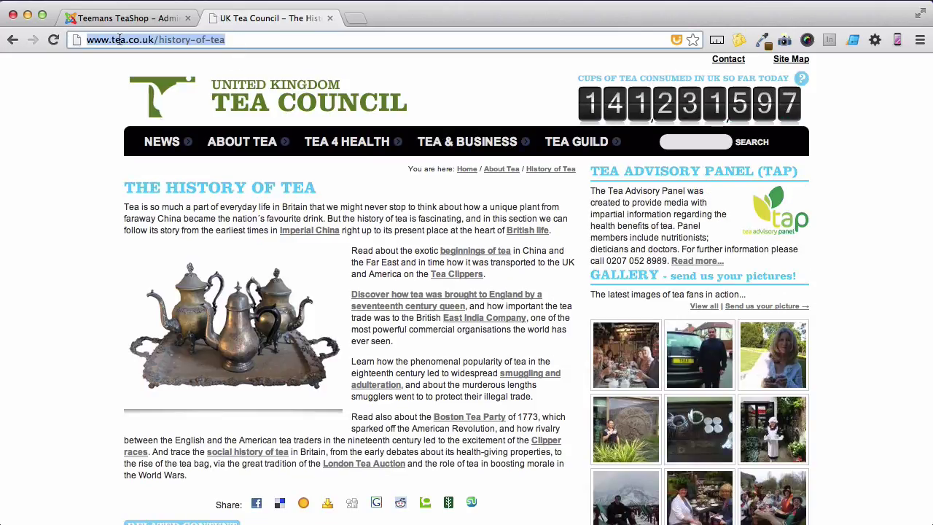
right_click(119, 40)
click(133, 60)
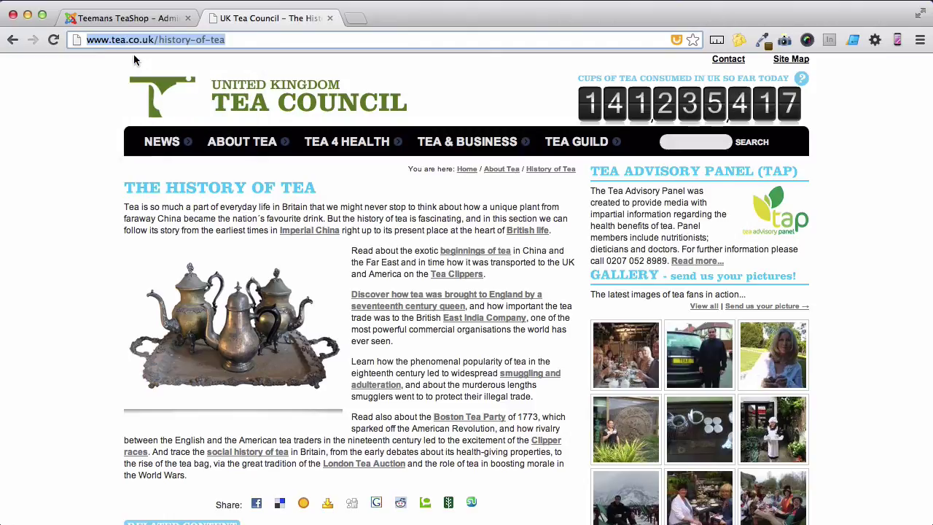
click(329, 19)
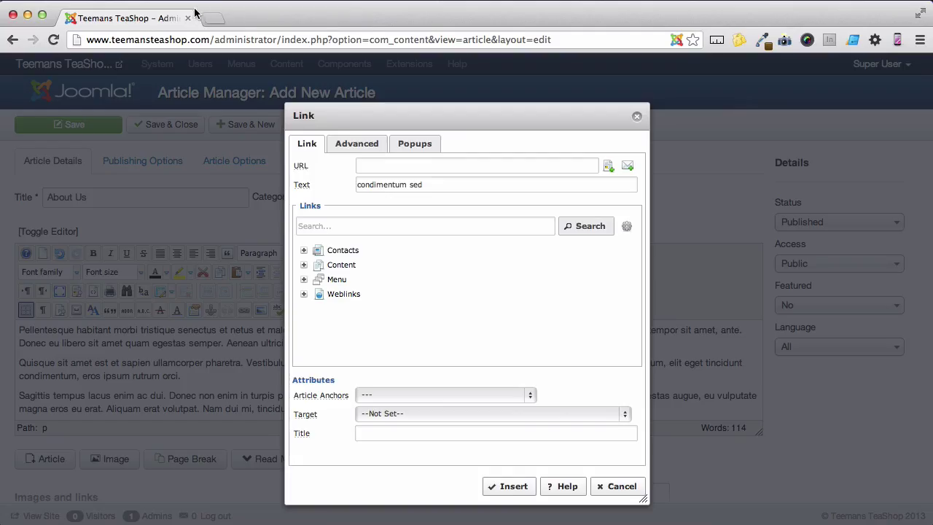
Paste the copied history-of-tea address as the URL of the "condimentum sed" link
click(391, 165)
right_click(391, 165)
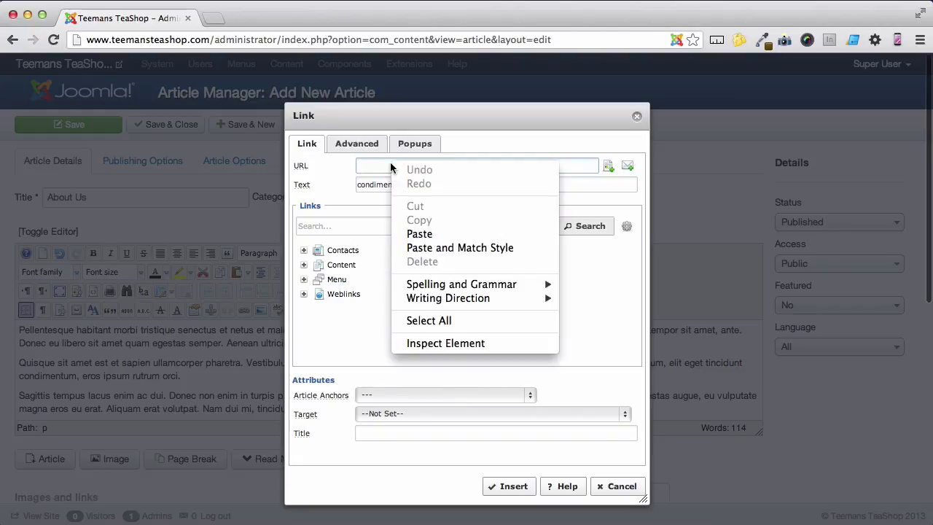
click(413, 230)
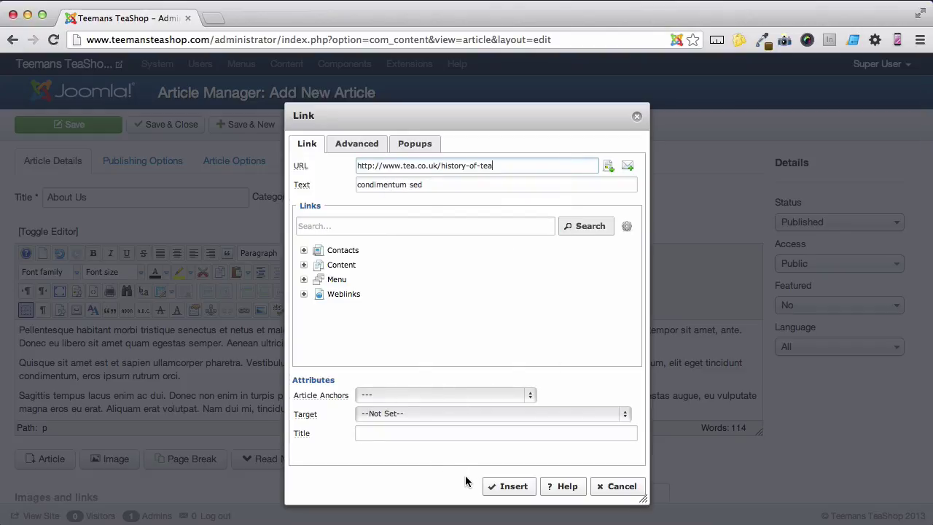
Insert the link with its target set to open in a new window, and save and close the article
click(435, 413)
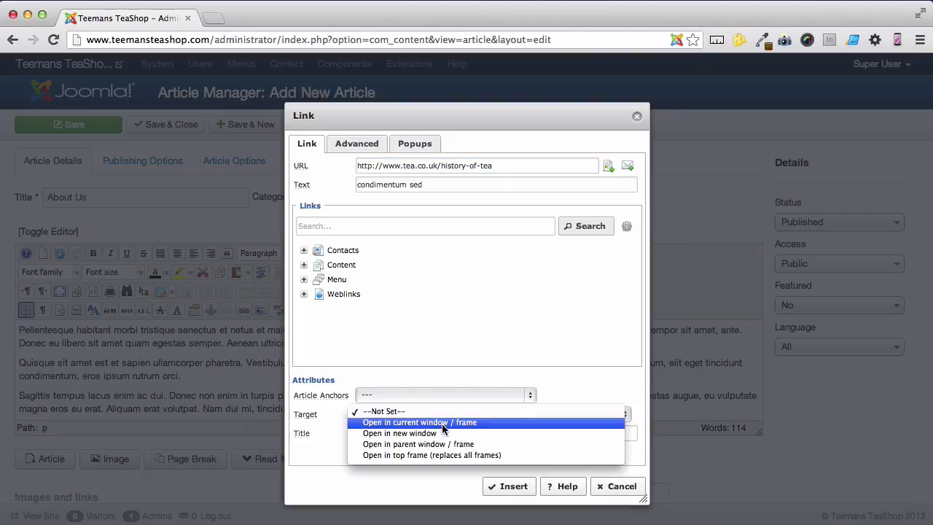
click(442, 436)
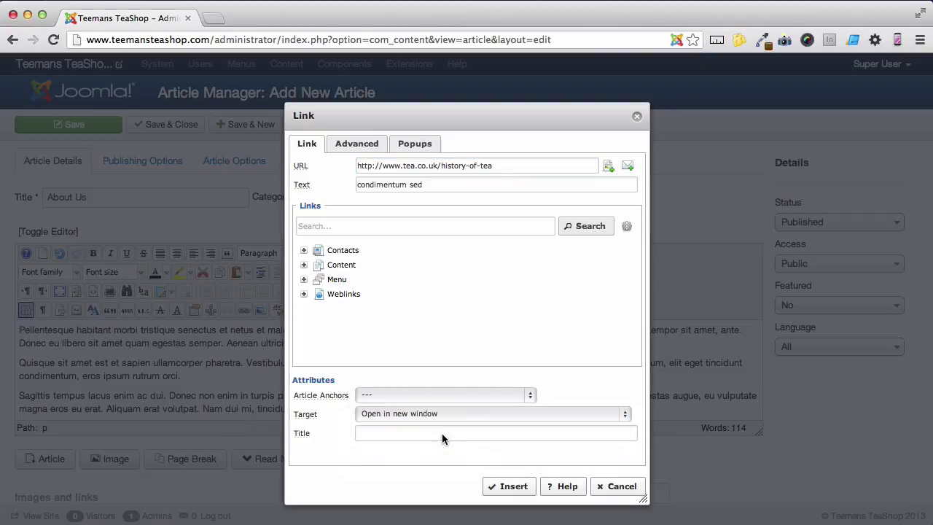
click(513, 486)
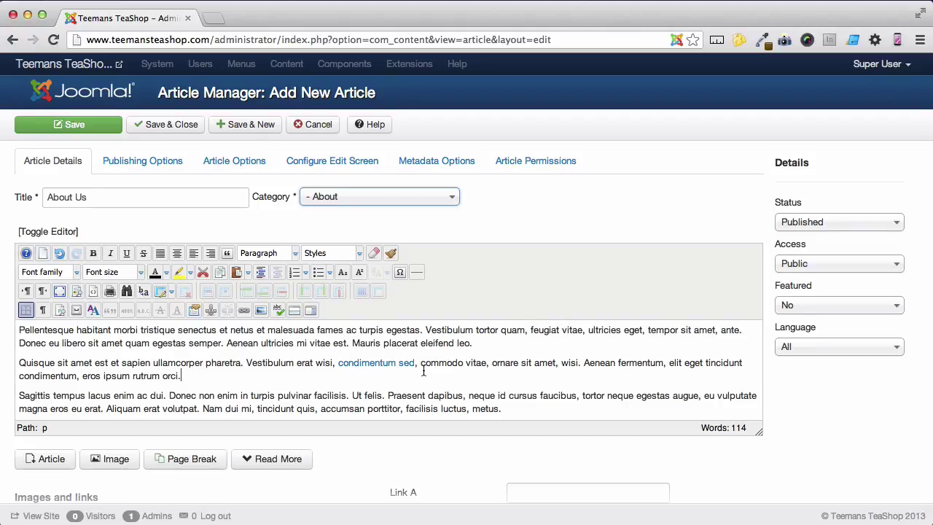
click(182, 126)
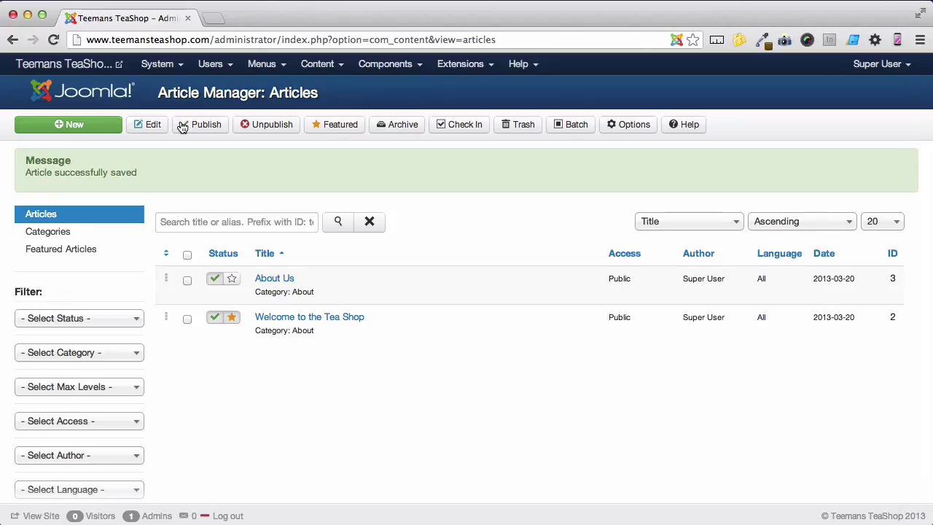
Create a new item in the Main Menu with the menu item type Single Article
click(263, 65)
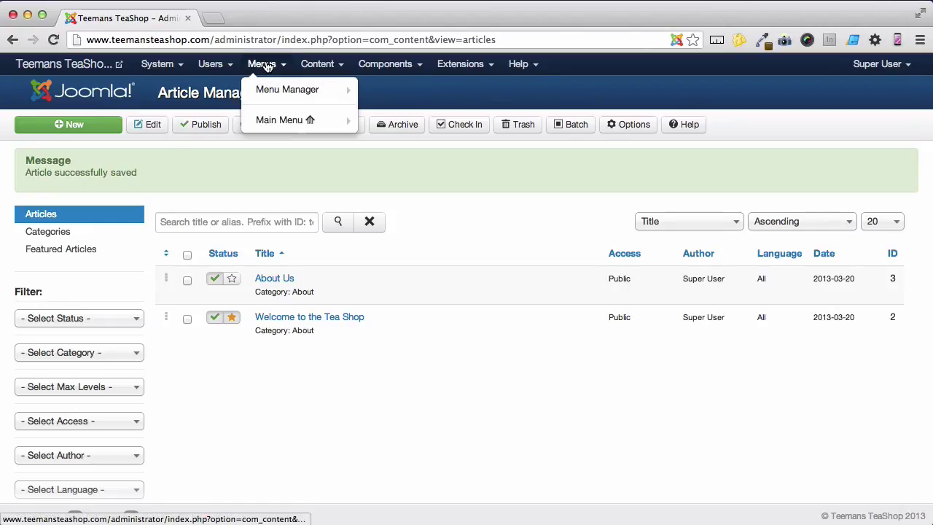
mouse_move(265, 122)
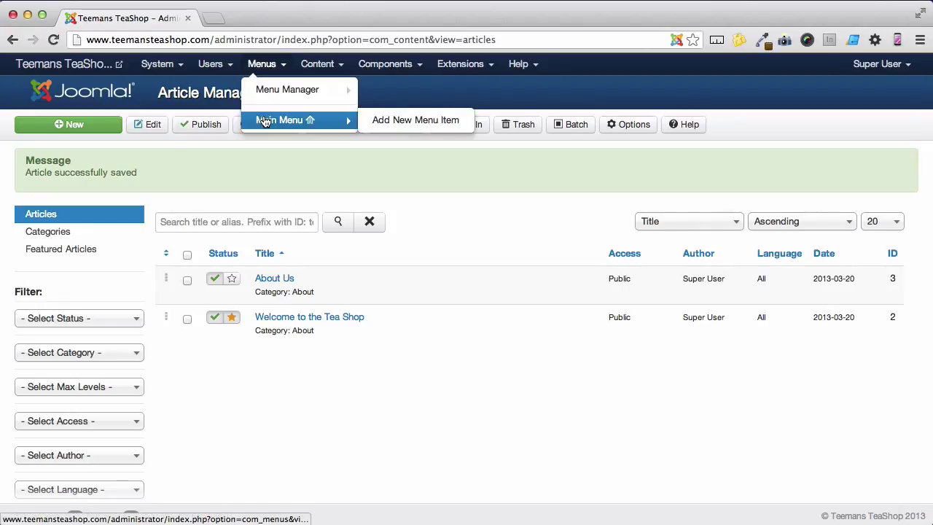
click(266, 121)
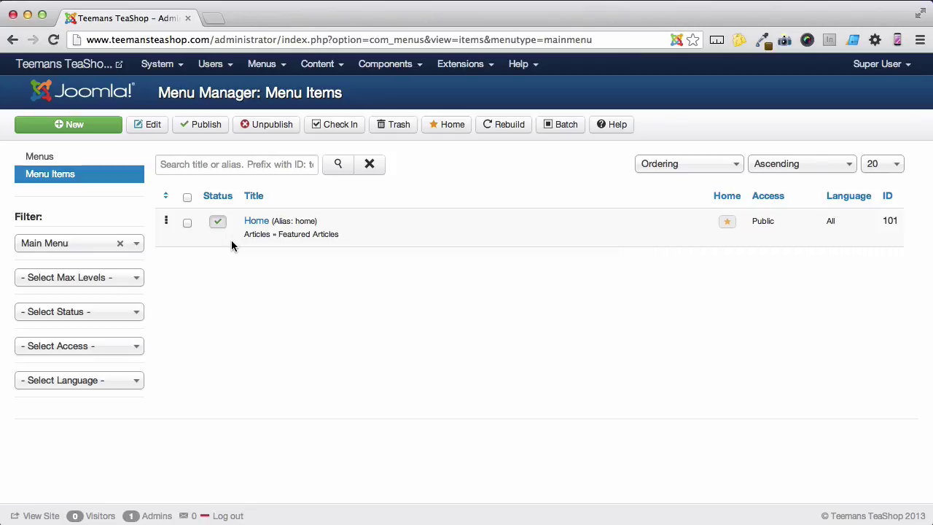
click(95, 131)
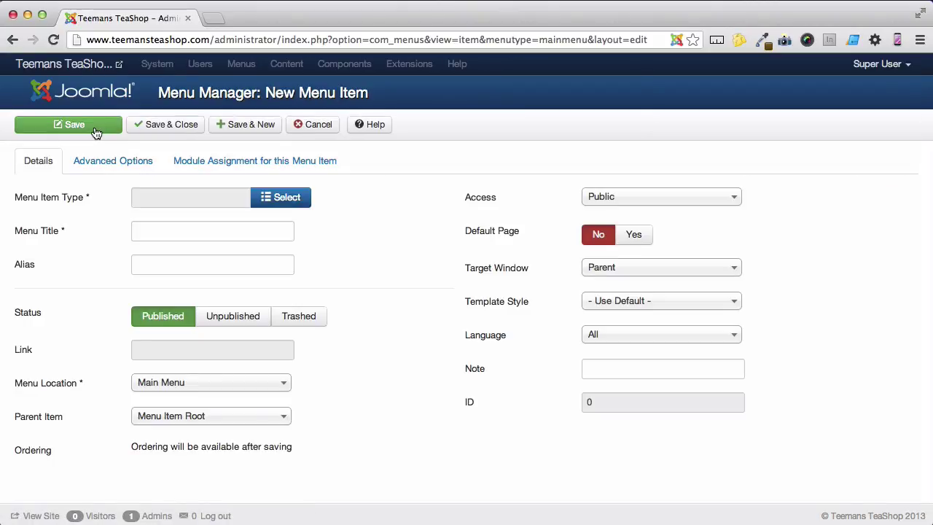
click(276, 206)
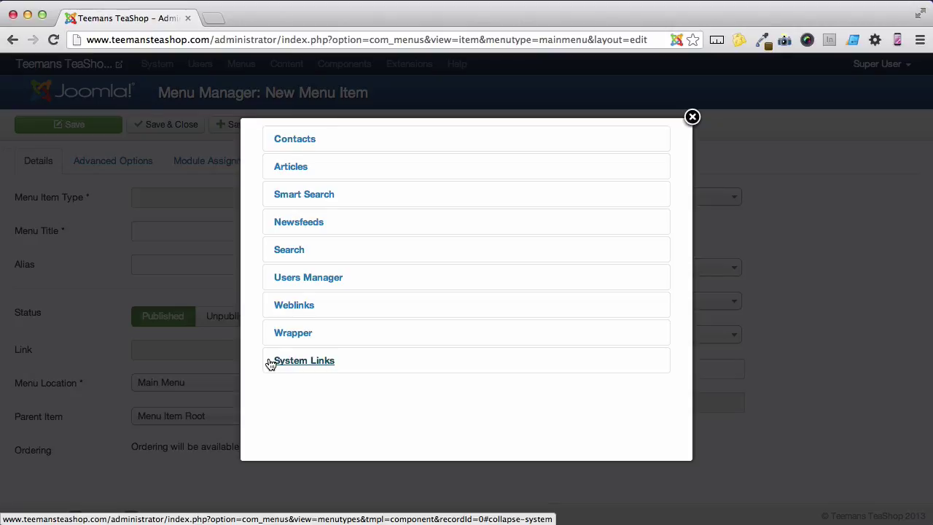
click(295, 173)
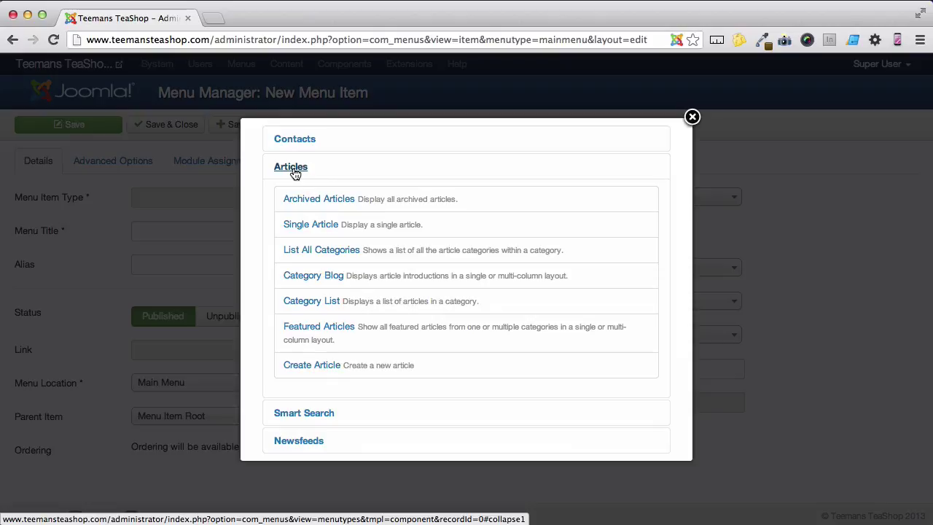
click(303, 226)
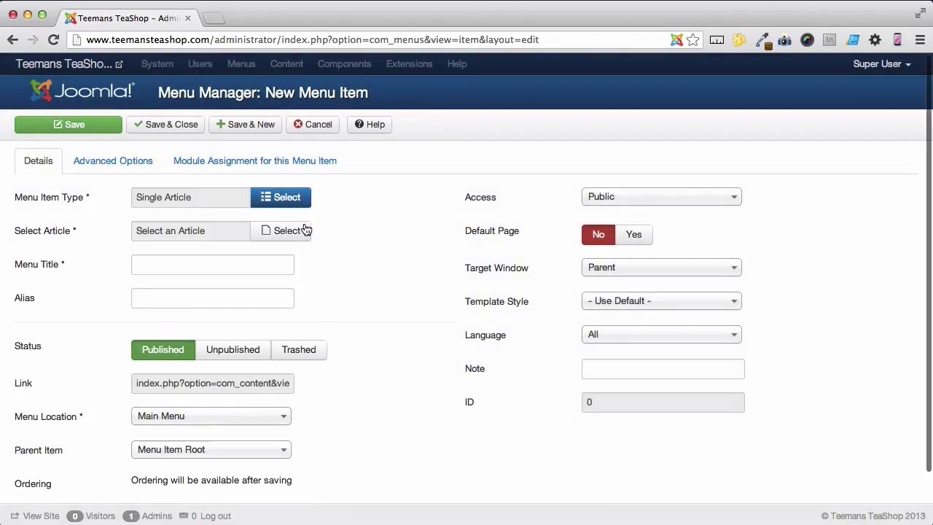
Assign the About Us article to the menu item, title it "About Us", and save and close it
click(266, 232)
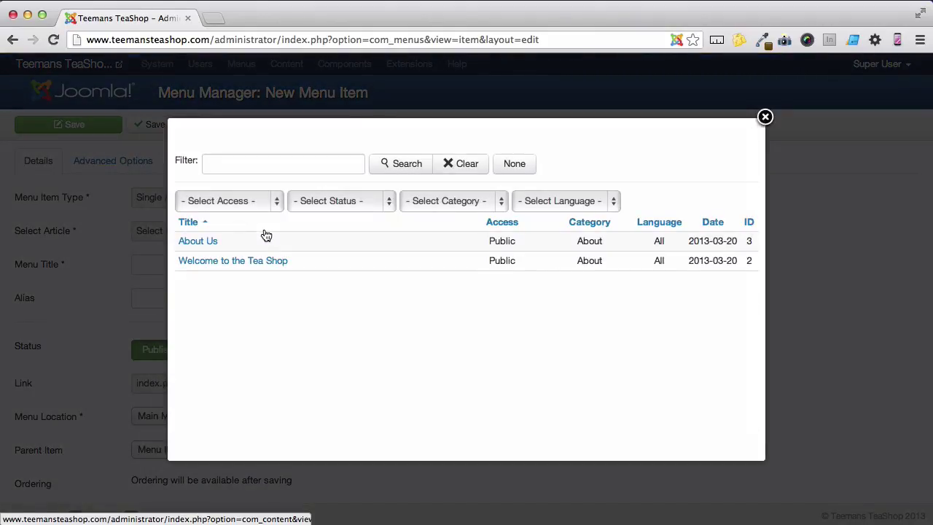
click(207, 243)
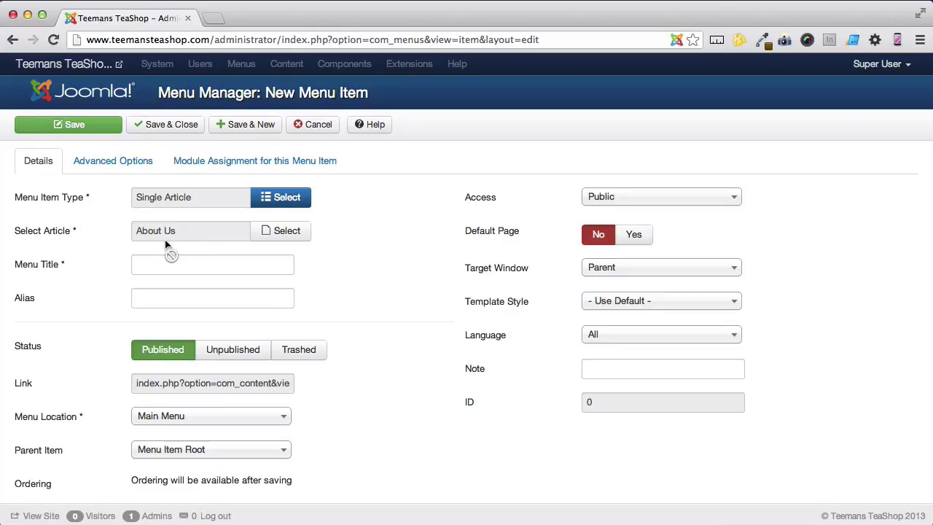
click(154, 265)
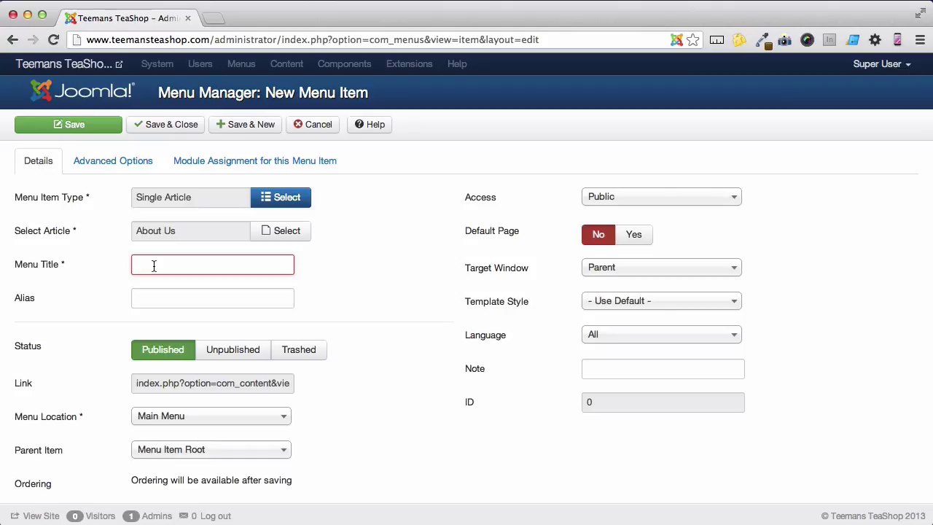
text(About Us)
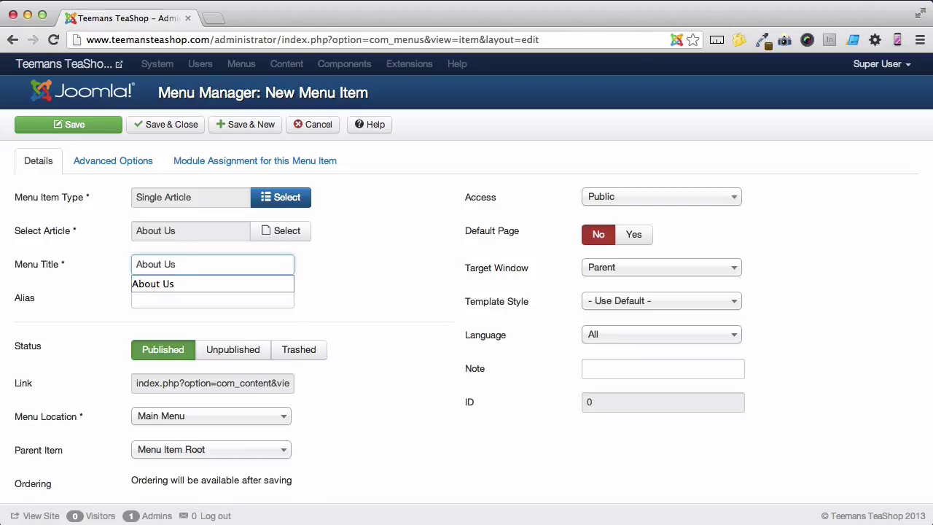
click(324, 259)
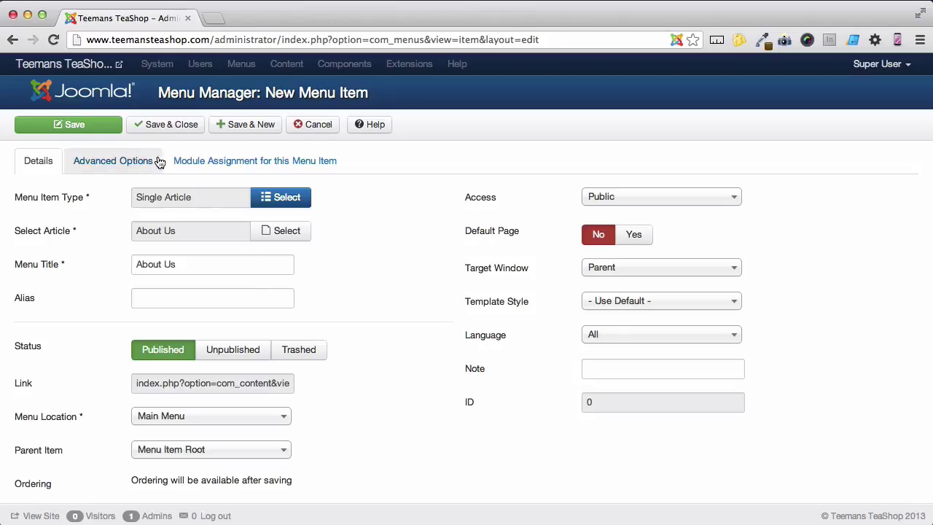
click(167, 127)
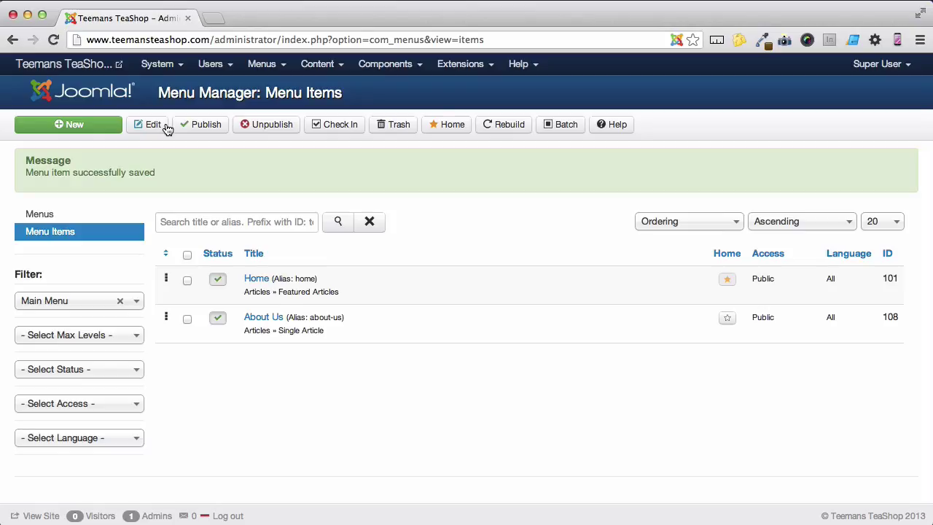
Preview the About Us page on the public site and test its "condimentum sed" link, closing the opened tab
click(82, 73)
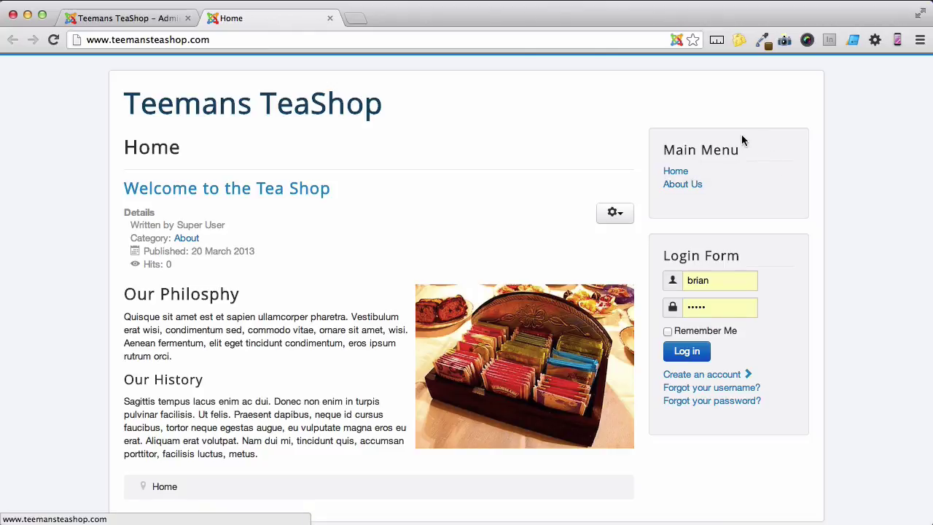
click(683, 186)
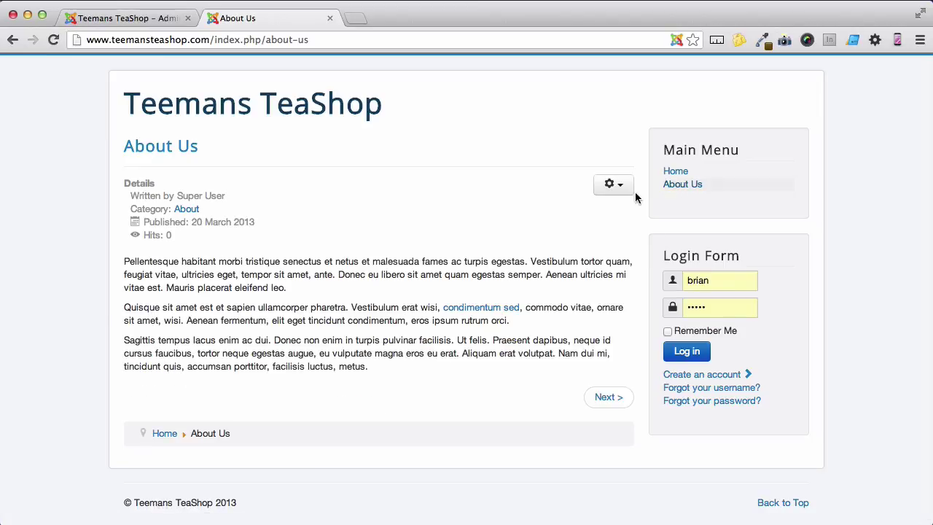
click(495, 314)
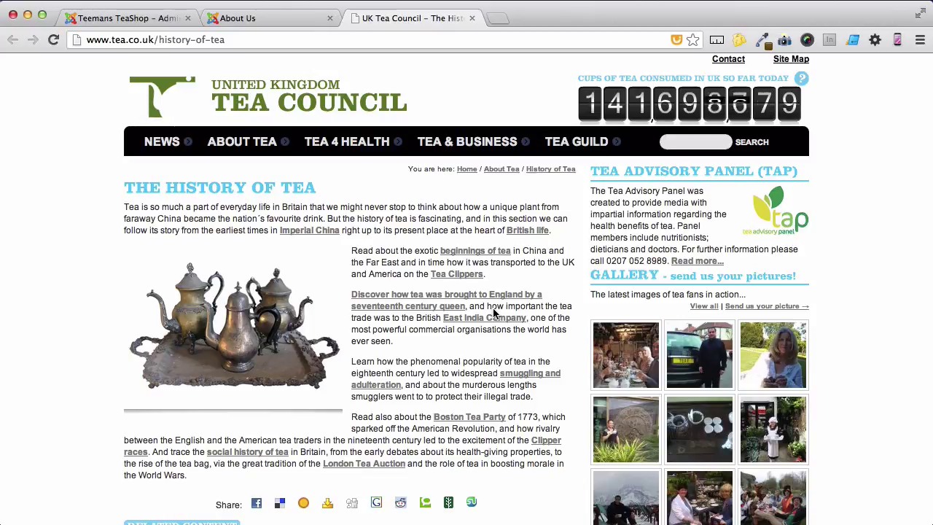
click(472, 19)
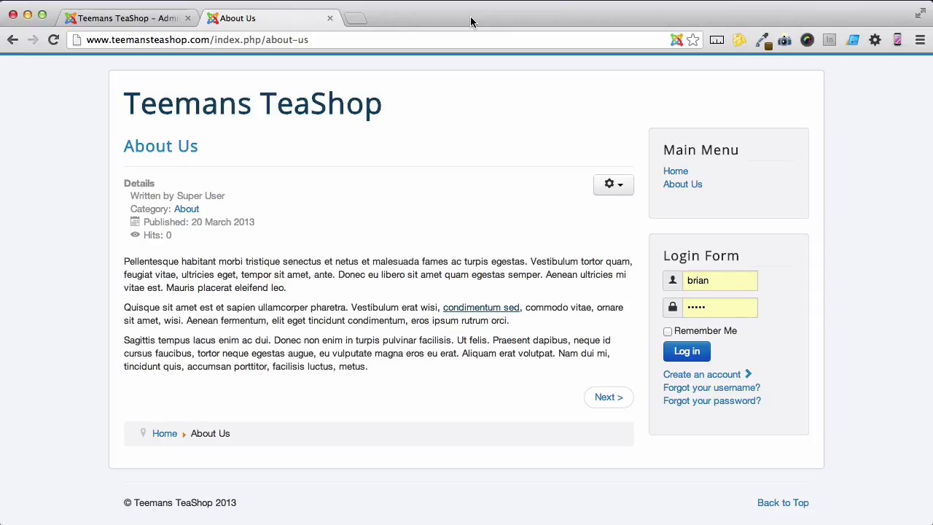